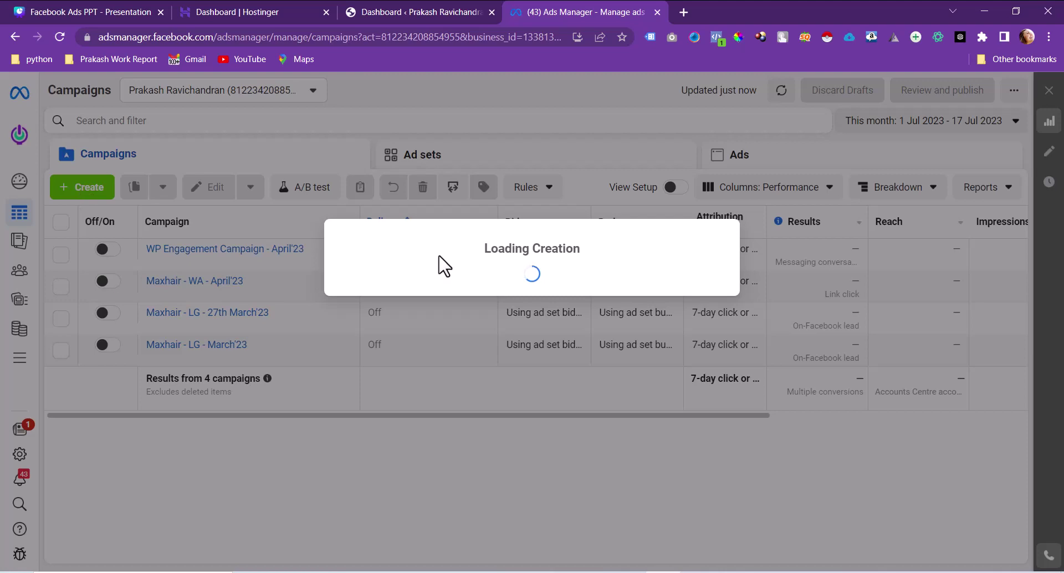
Step: Choose Traffic from the objective list and create the draft 'New Traffic campaign'
scroll(435, 413, "down", 1)
scroll(435, 413, "down", 1)
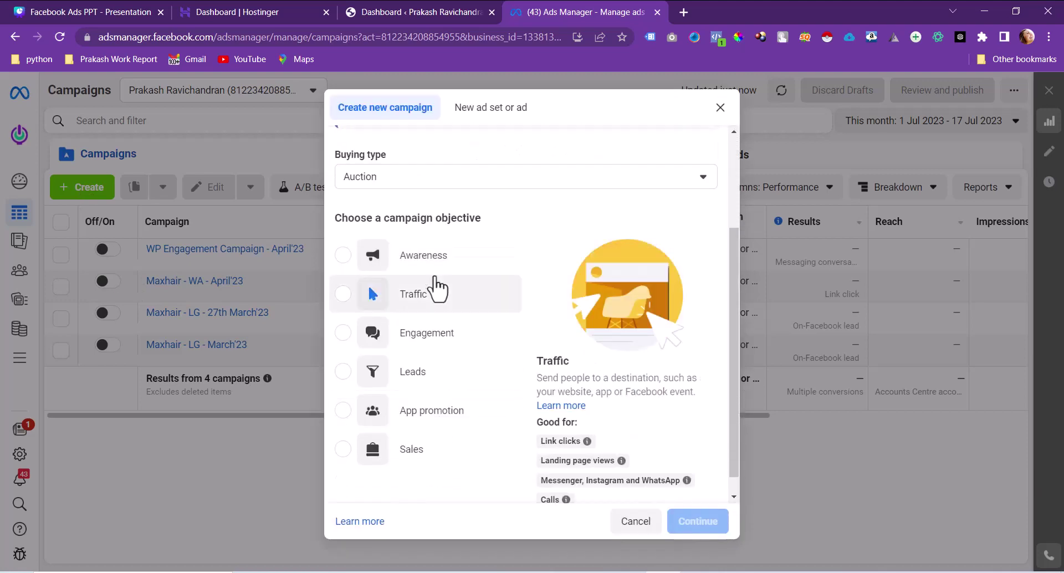
left_click(418, 294)
scroll(637, 347, "down", 1)
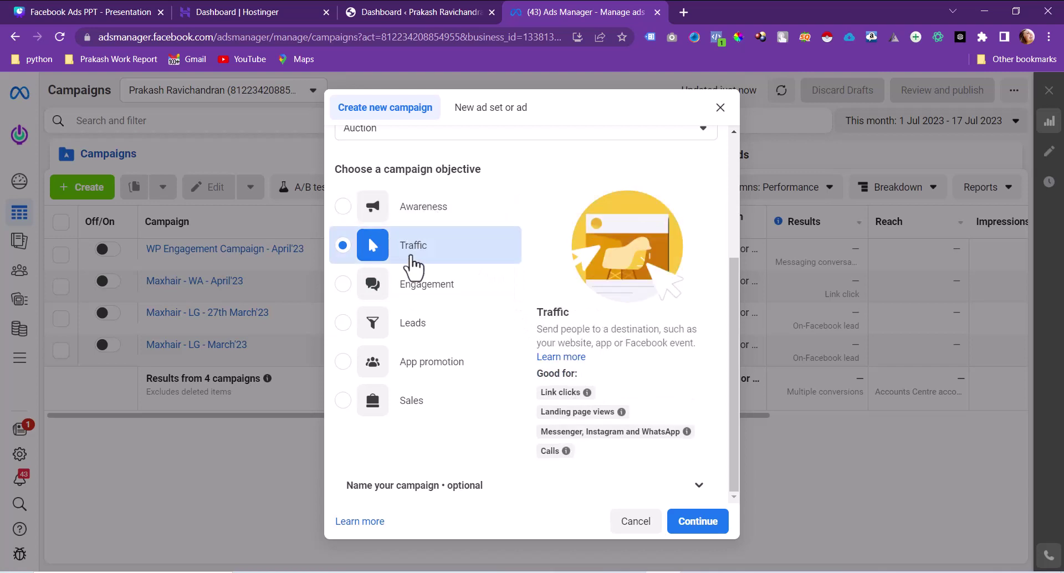
left_click(685, 532)
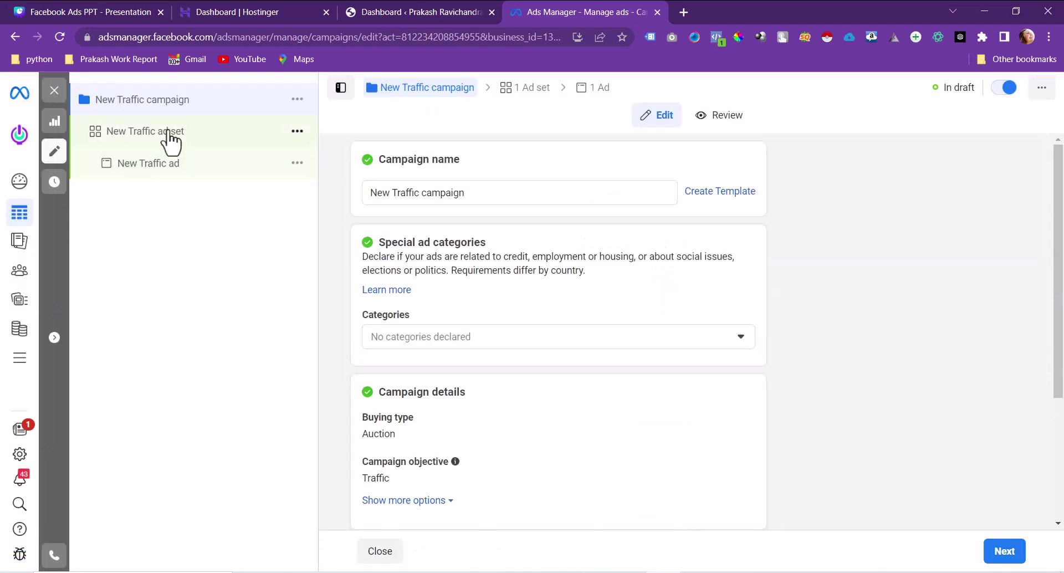
Step: Review the New Traffic ad set's Website location and its performance goal options, e.g. Maximise number of link clicks
scroll(492, 349, "down", 3)
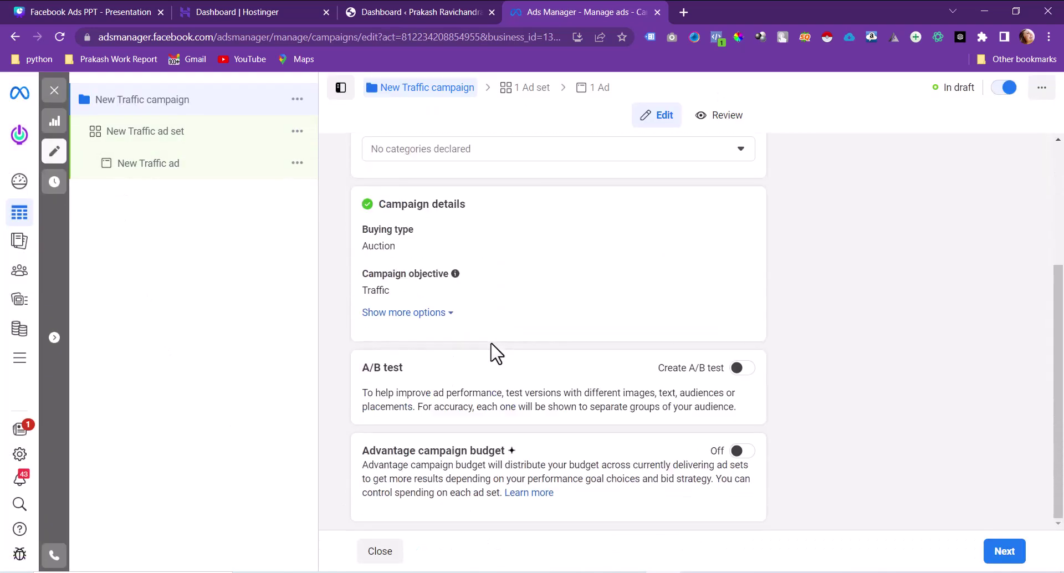
left_click(177, 142)
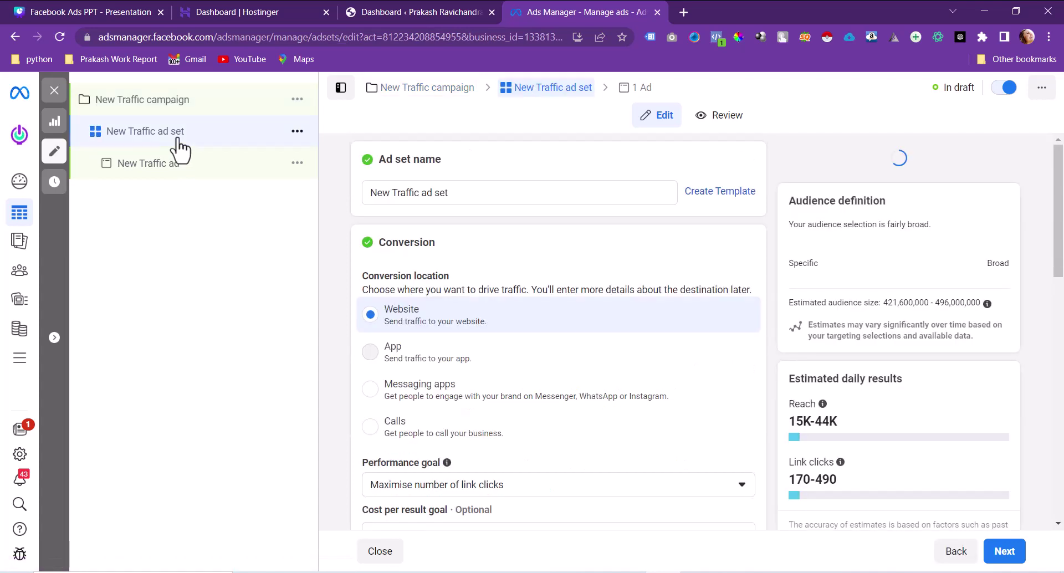
scroll(537, 396, "down", 5)
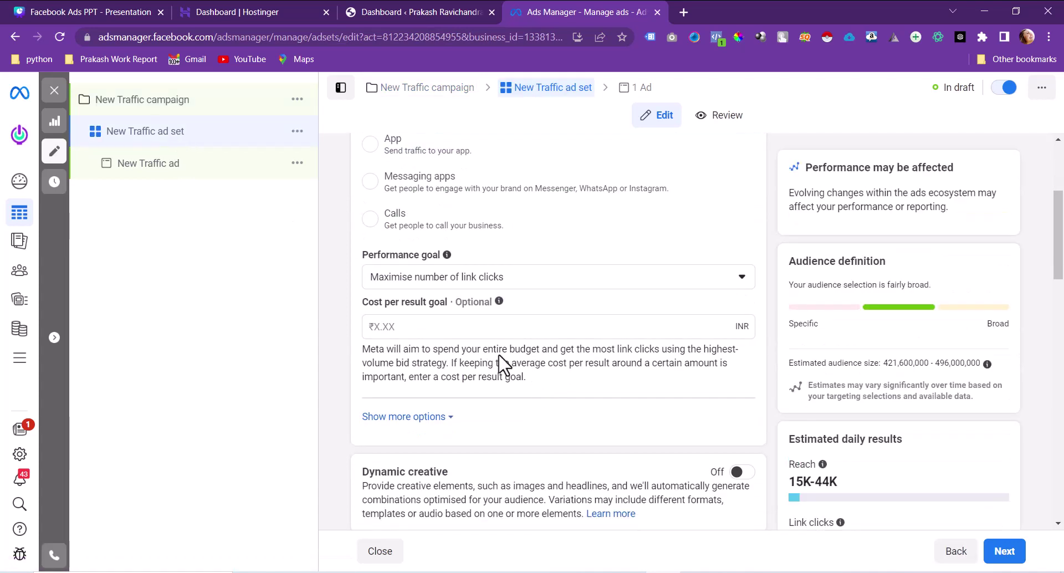
left_click(490, 280)
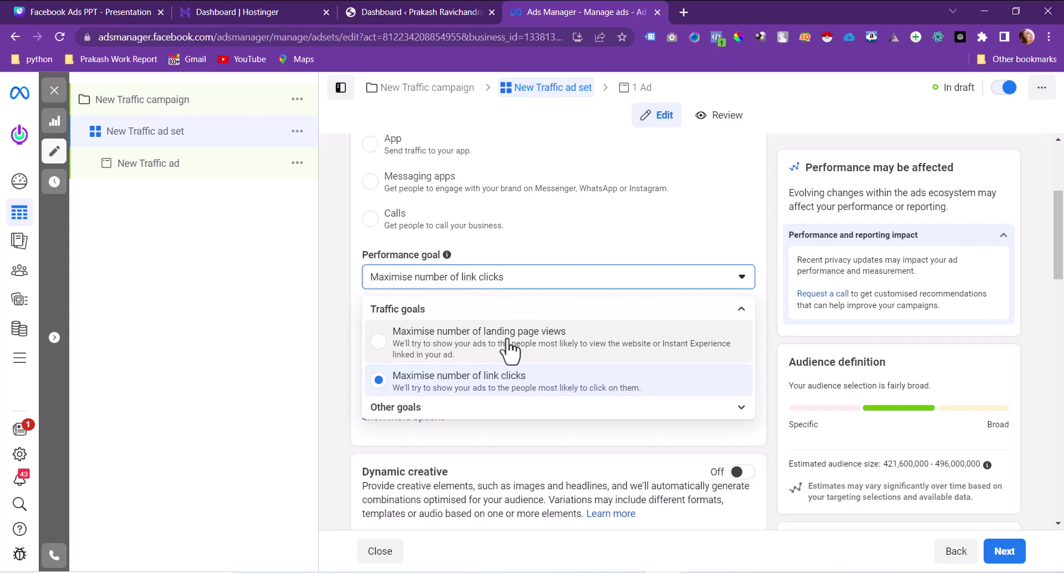
left_click(333, 285)
scroll(439, 306, "up", 3)
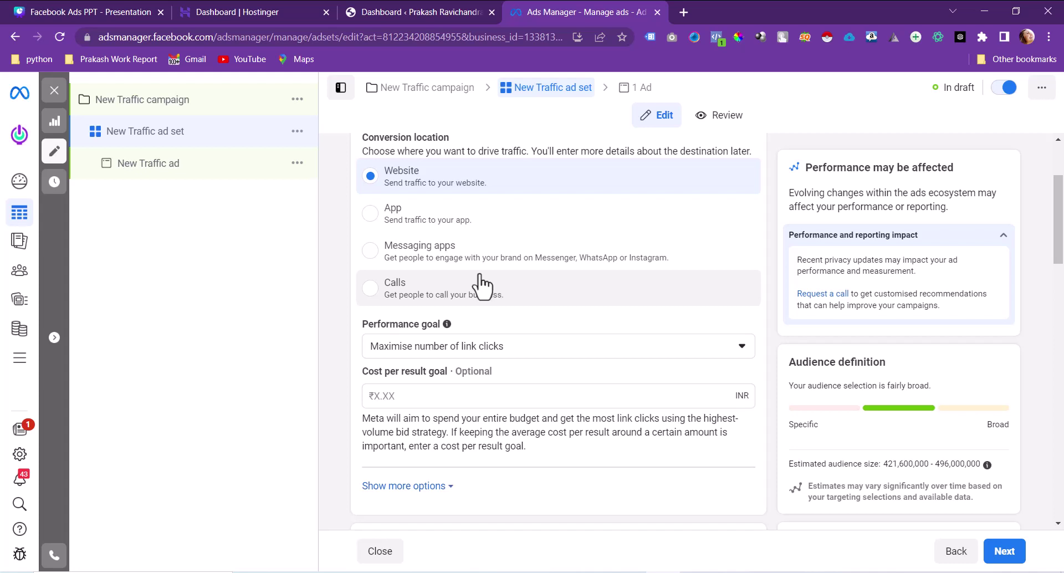
left_click(508, 346)
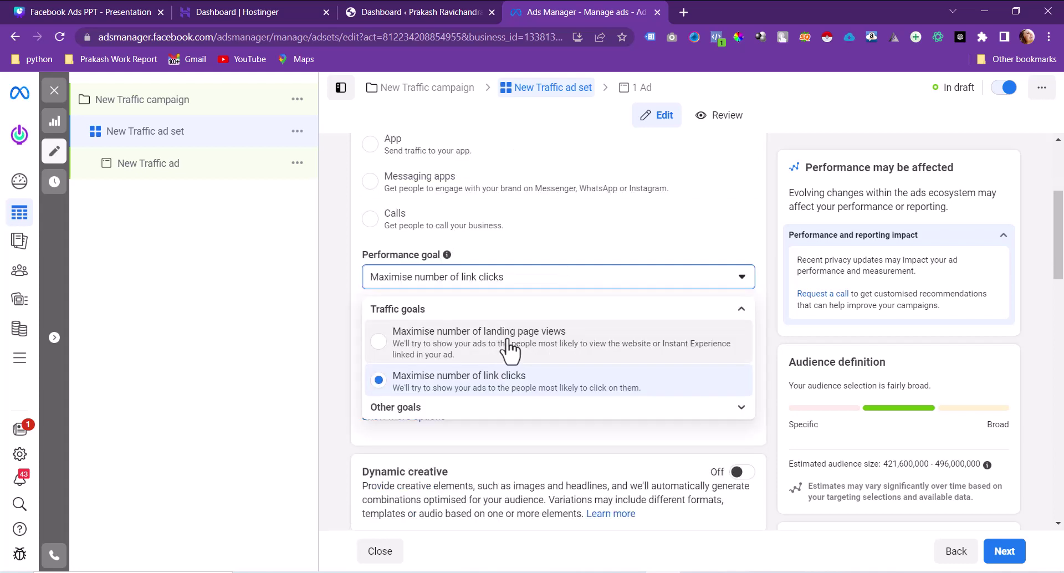
Step: Set the New Traffic ad's Facebook Page to Digi Techion
left_click(336, 288)
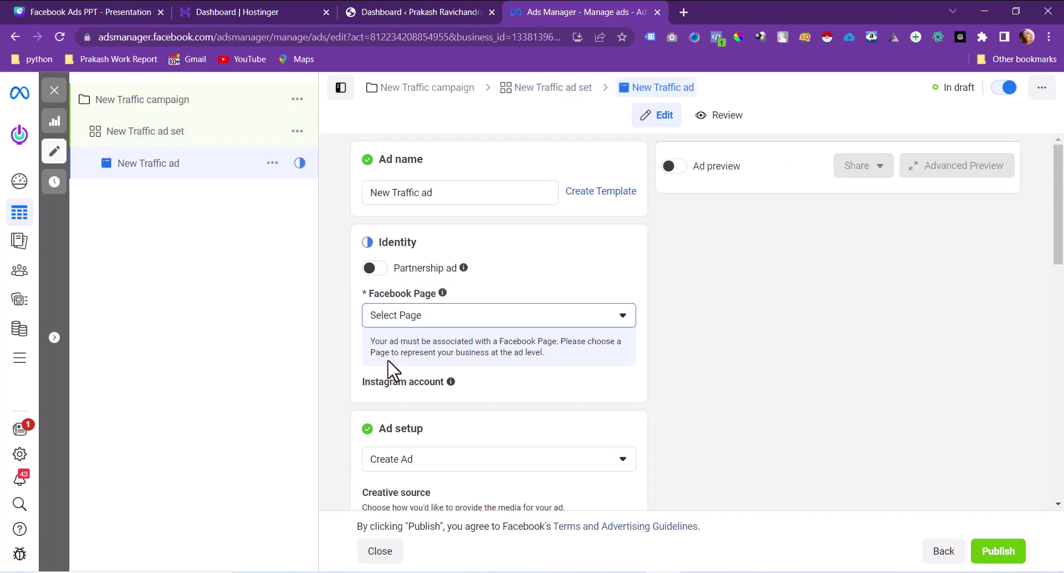
scroll(391, 368, "down", 2)
scroll(392, 368, "down", 3)
scroll(477, 238, "up", 3)
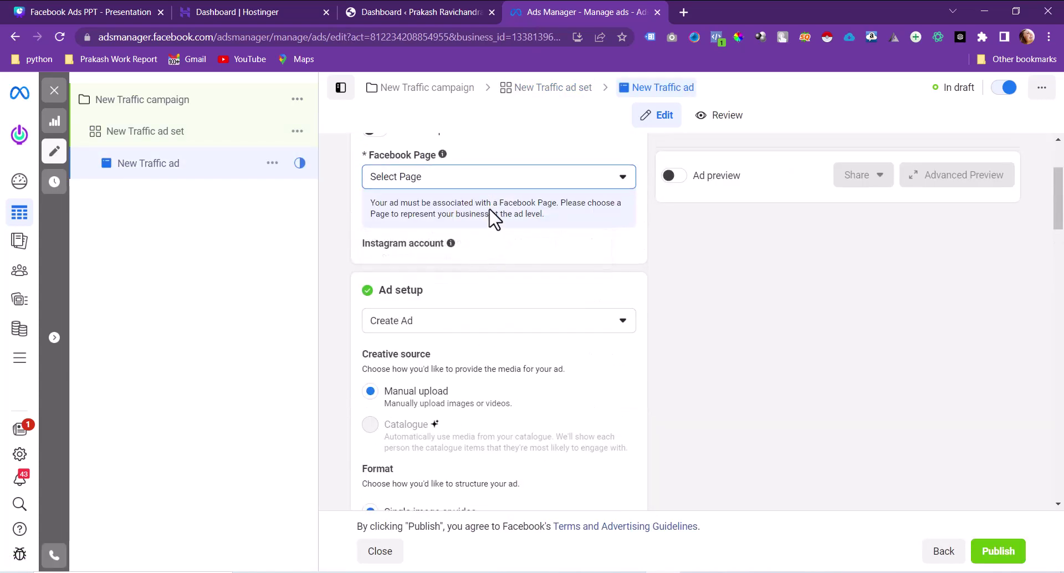
left_click(512, 186)
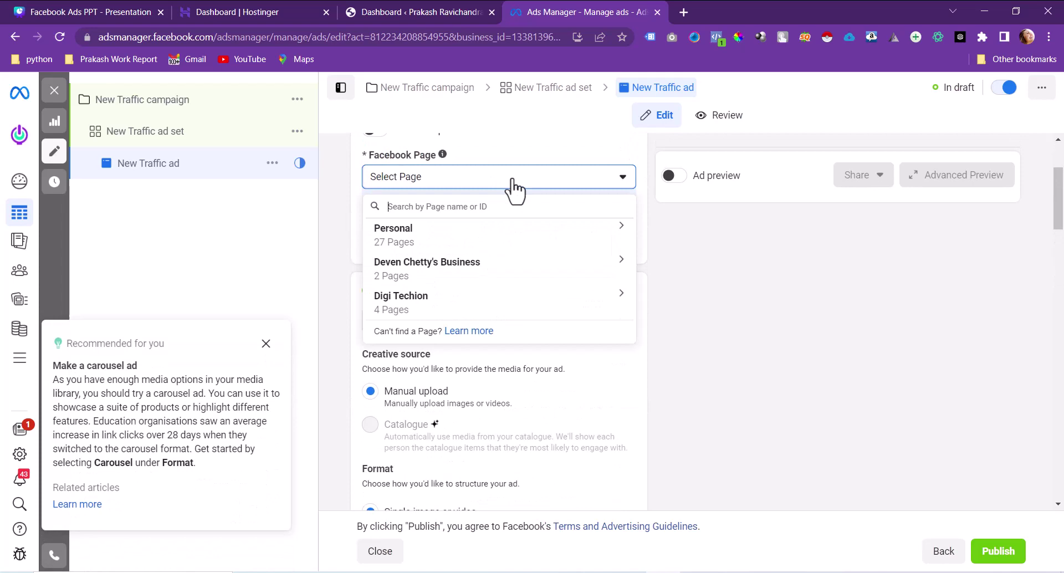
type("d")
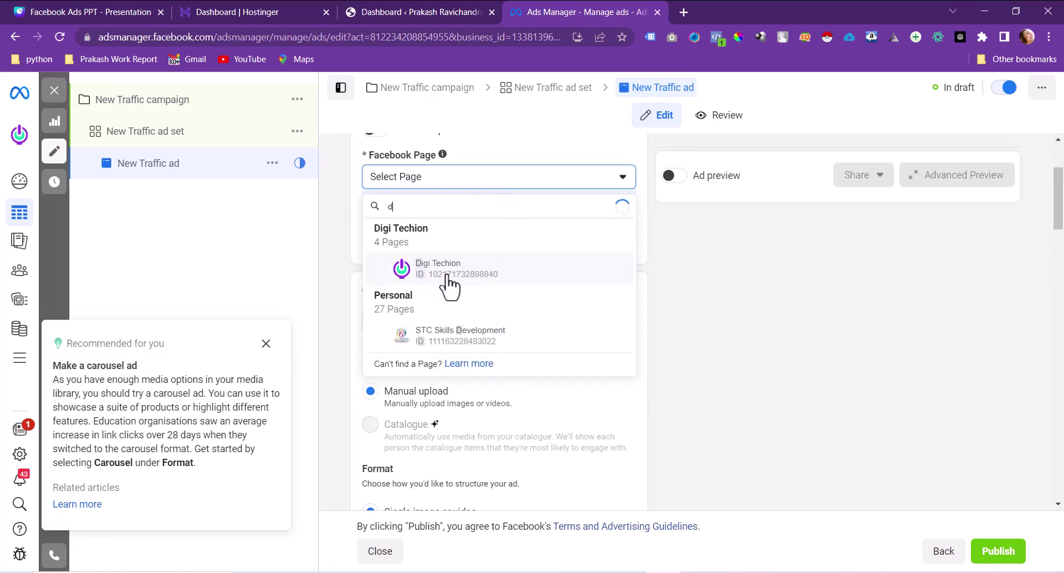
left_click(449, 270)
Step: Check the ad's Call to action choices, then switch the ad set's conversion location to App
scroll(452, 285, "down", 5)
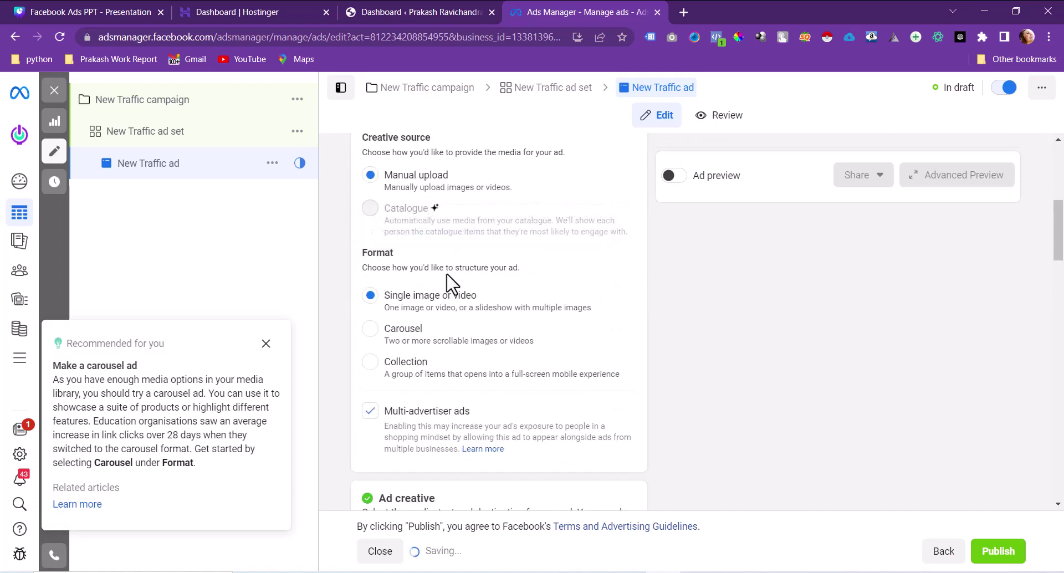
scroll(451, 285, "down", 10)
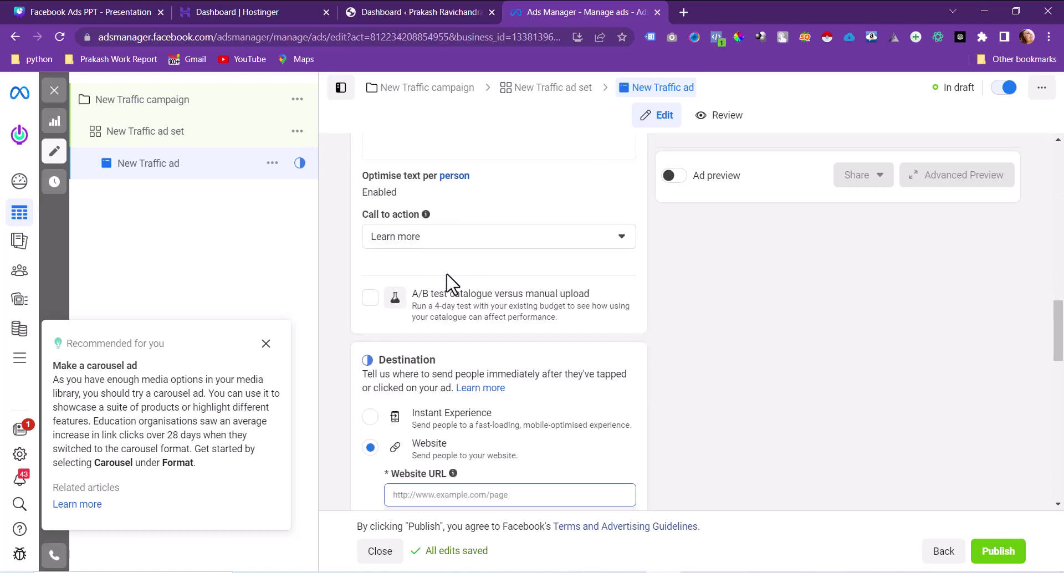
left_click(512, 239)
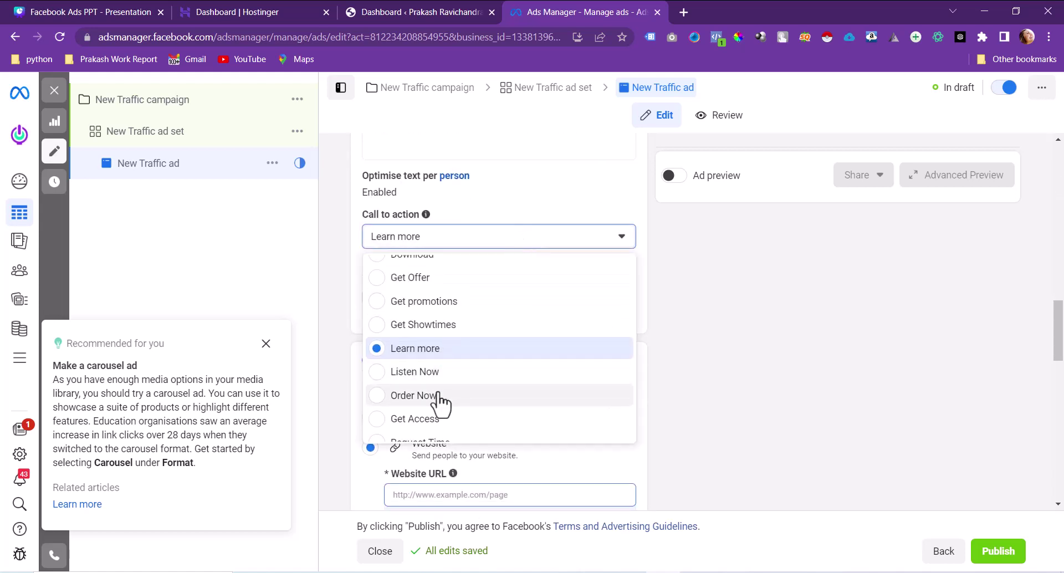
scroll(440, 351, "down", 1)
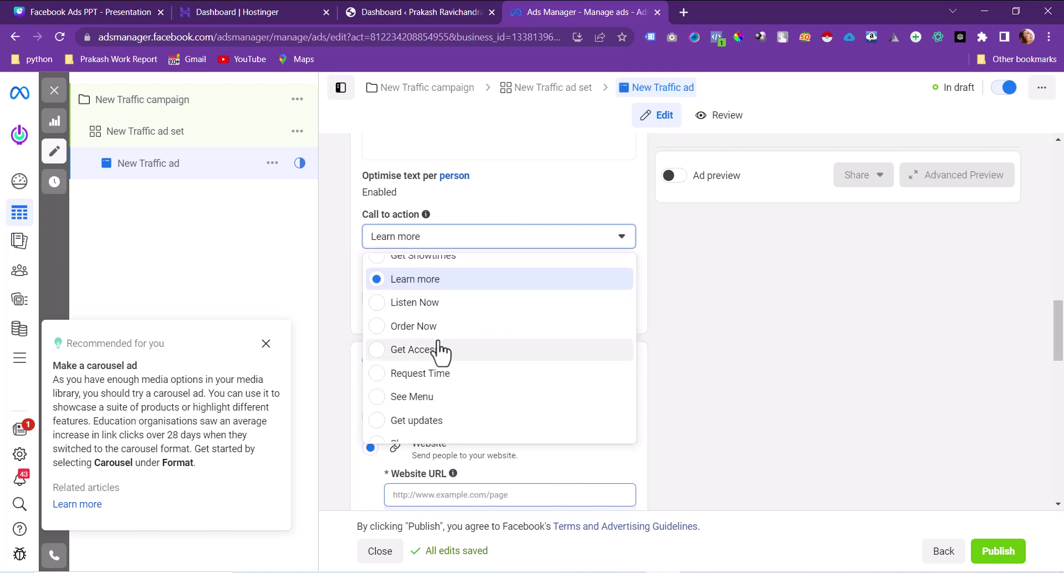
scroll(441, 351, "up", 2)
scroll(440, 352, "up", 1)
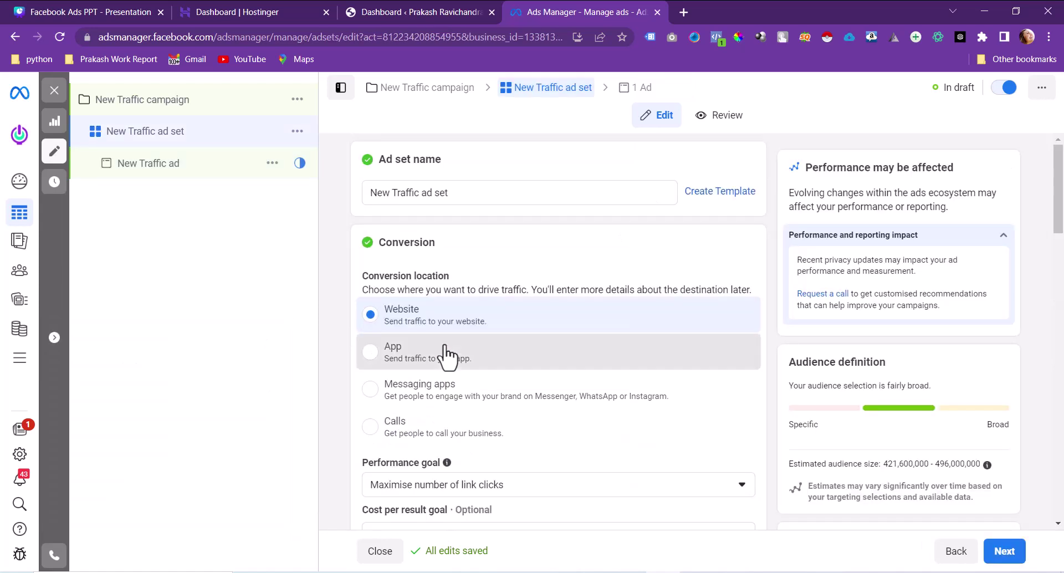
left_click(443, 355)
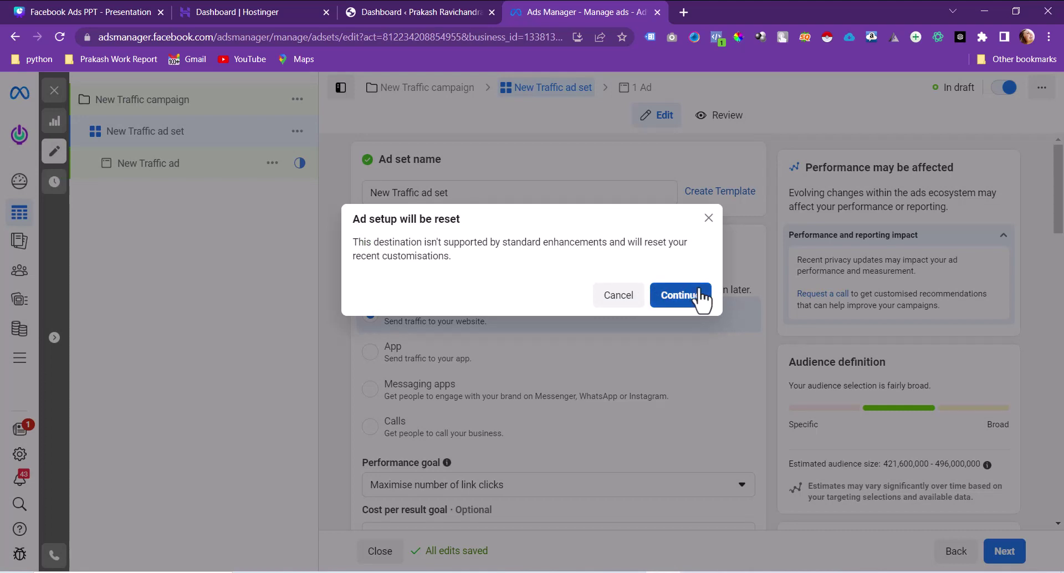
Step: Accept the ad setup reset and change the conversion location to Messaging apps
left_click(700, 296)
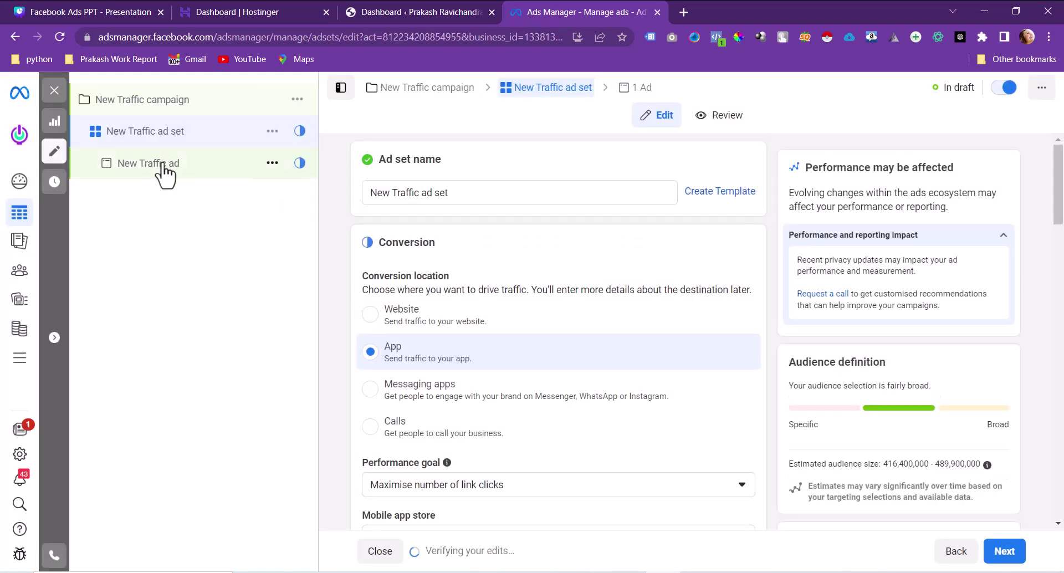
scroll(515, 403, "down", 5)
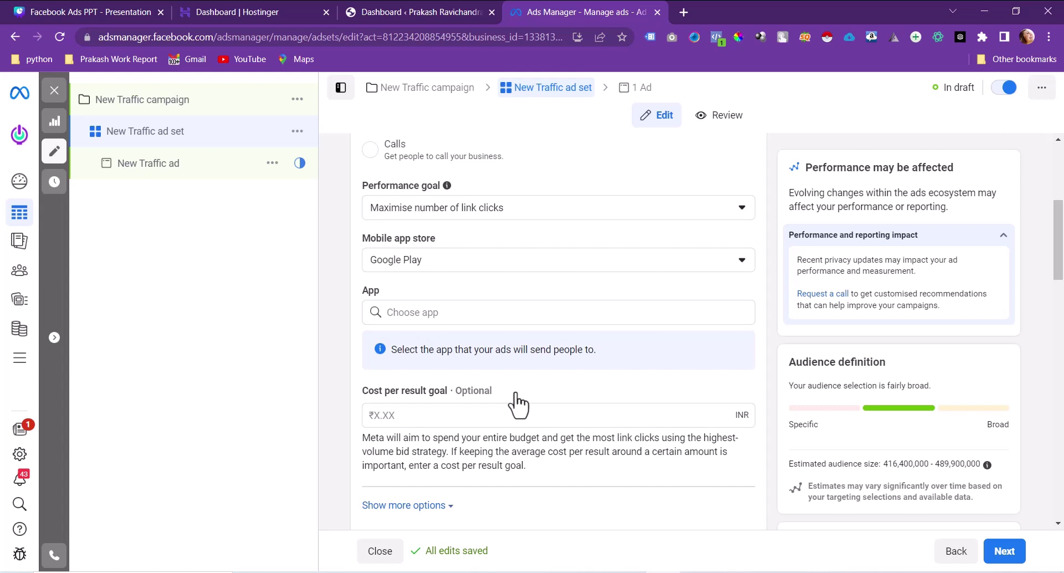
scroll(473, 262, "up", 4)
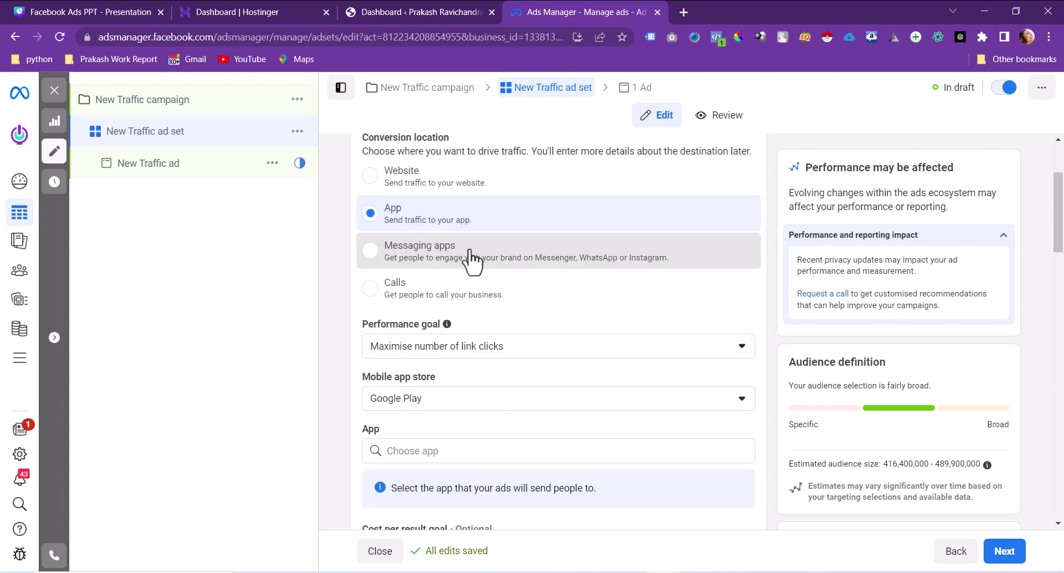
left_click(473, 262)
scroll(474, 259, "down", 7)
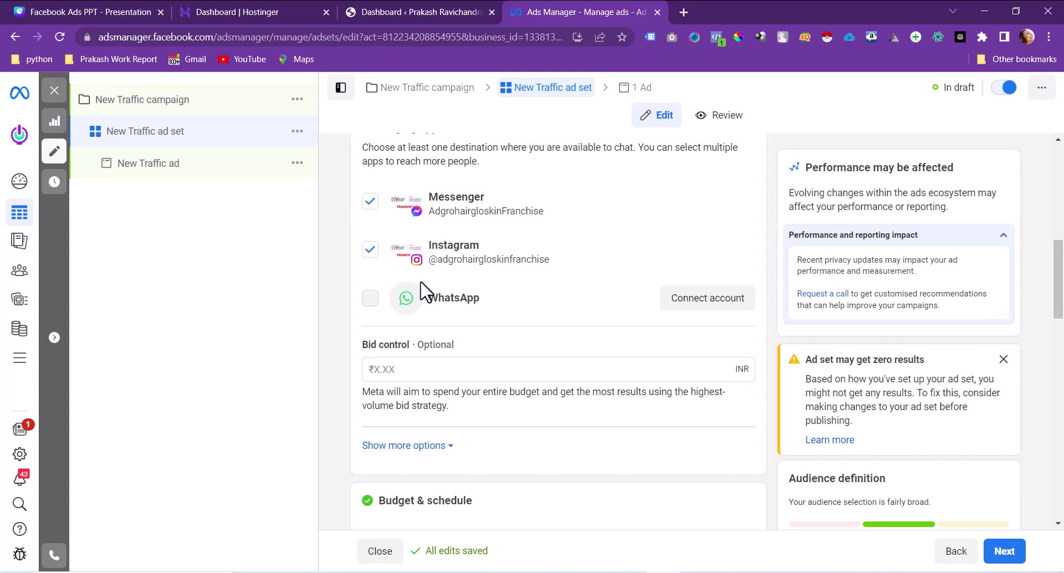
scroll(482, 272, "up", 7)
scroll(484, 268, "down", 5)
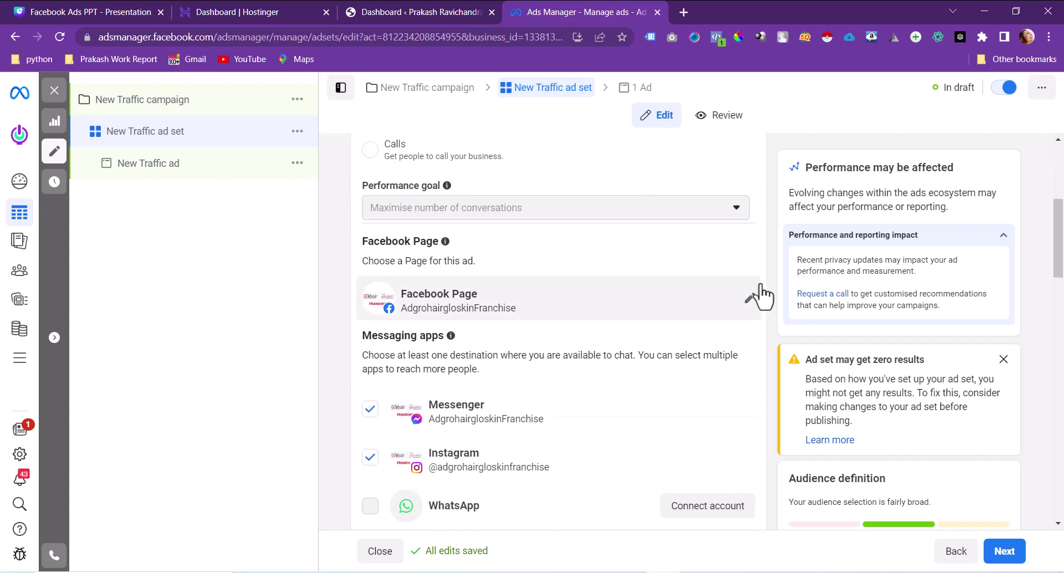
Step: Make Digi Techion the ad set's Facebook Page, keeping Instagram and dropping Messenger as messaging apps
left_click(750, 299)
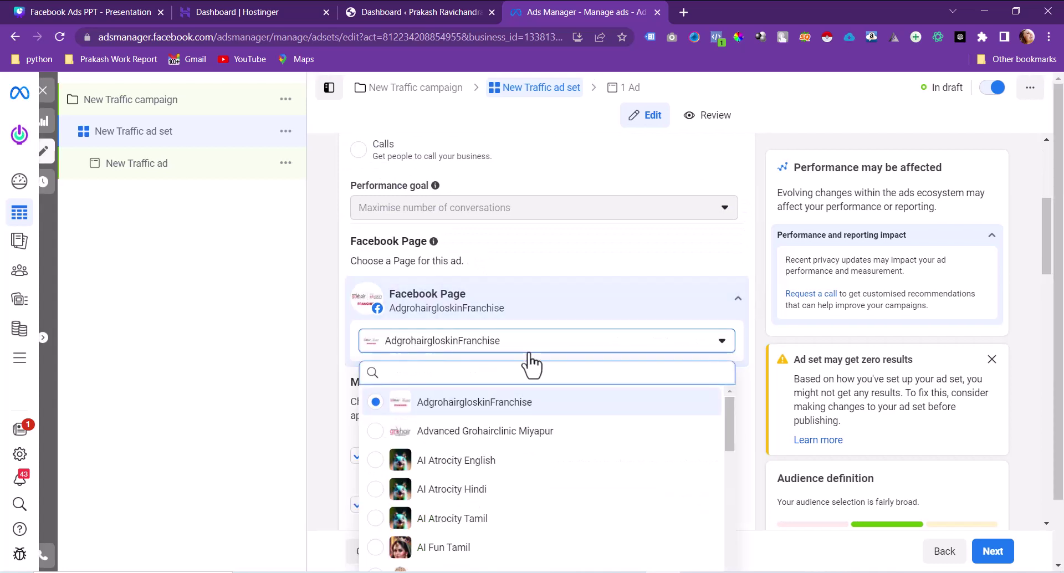
type("di")
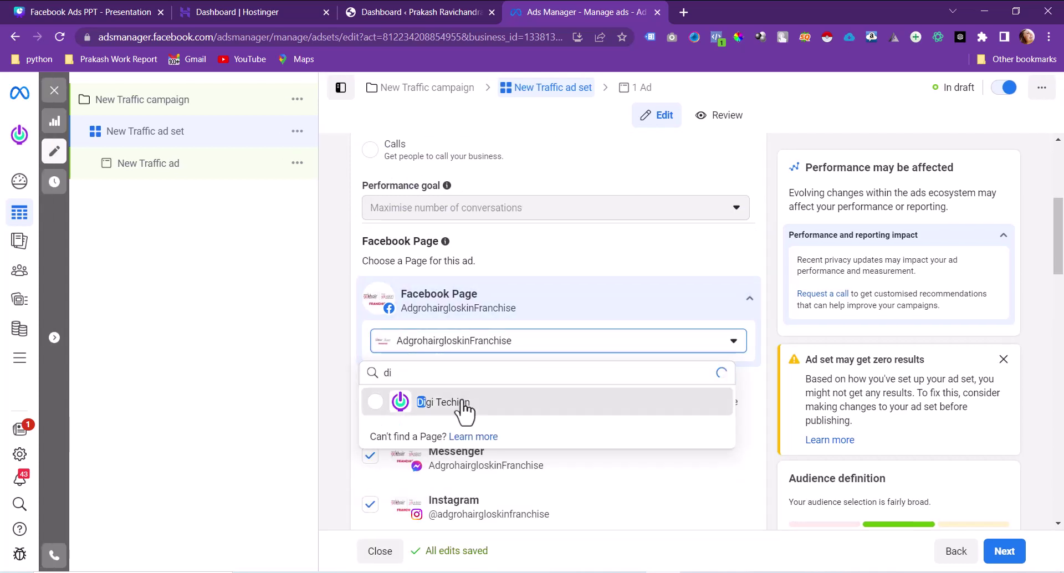
left_click(443, 402)
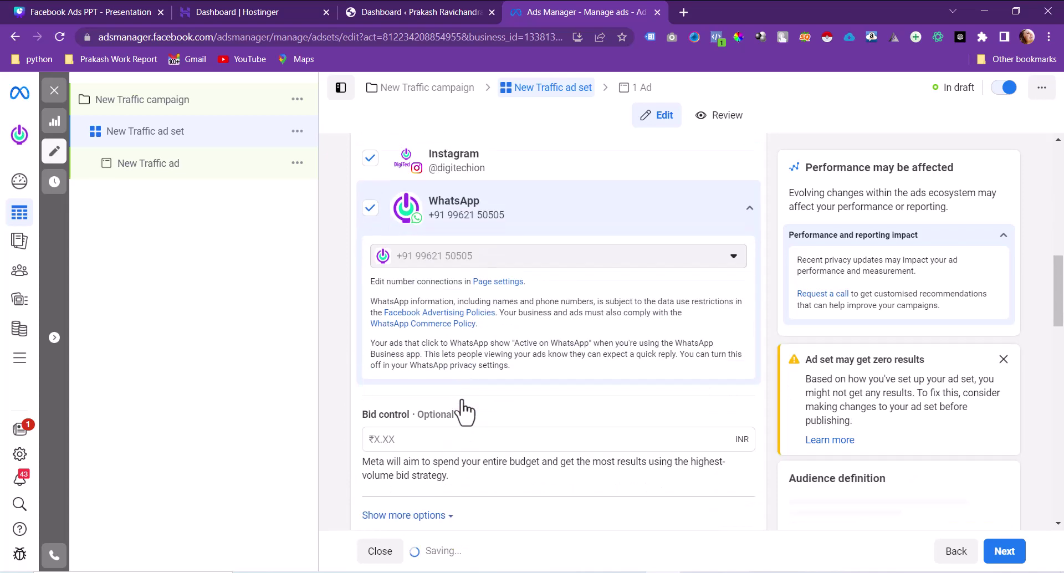
left_click(370, 235)
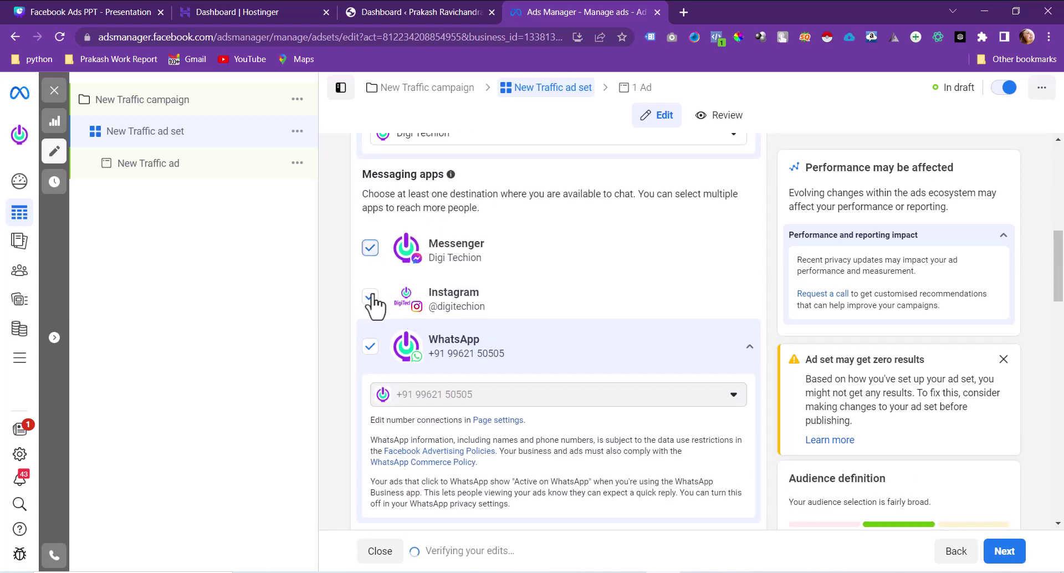
left_click(374, 308)
left_click(373, 305)
left_click(370, 262)
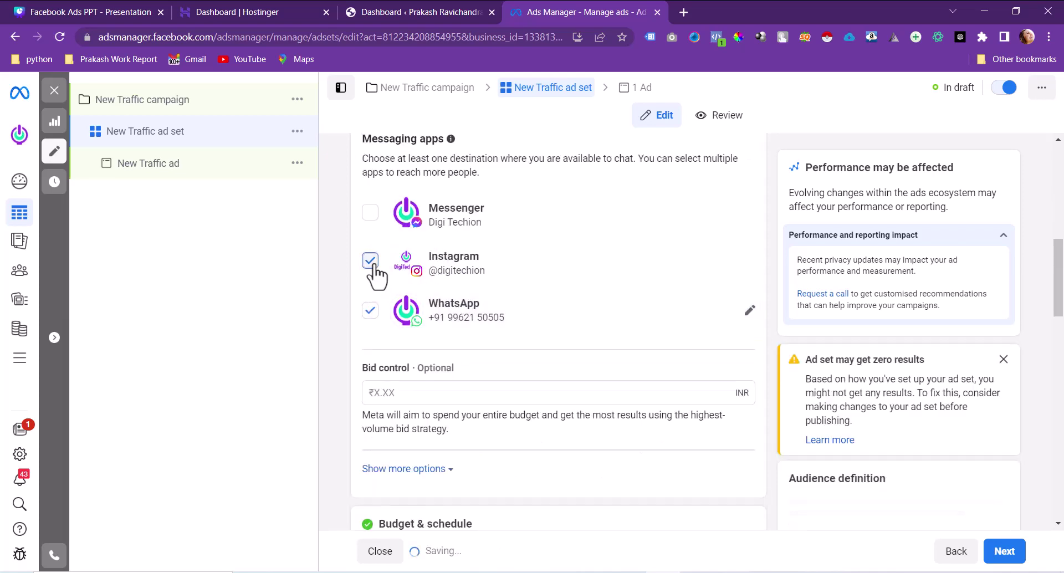
Step: Switch the conversion location to Calls with the Maximise number of calls goal
scroll(532, 351, "up", 7)
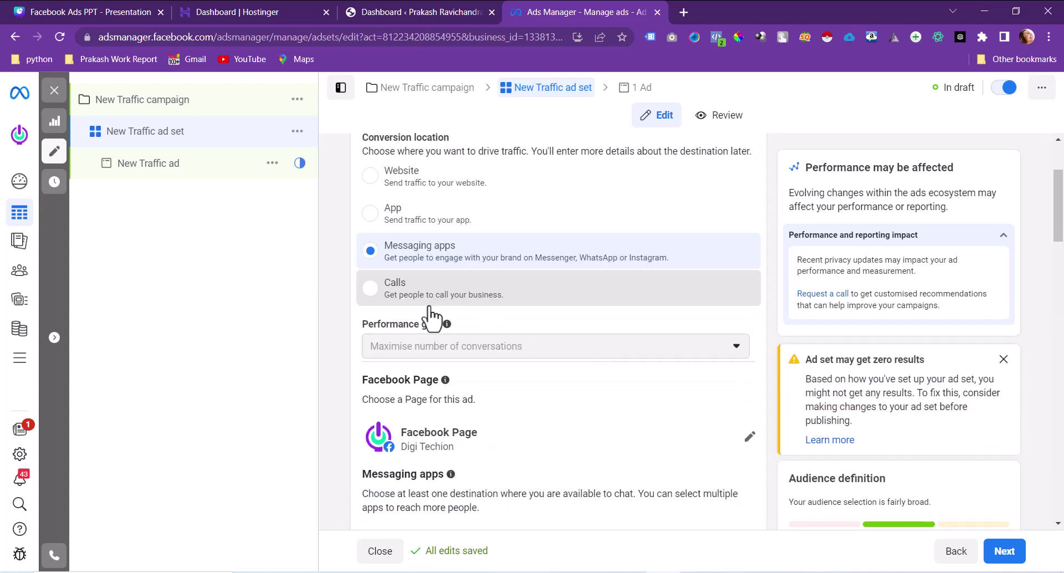
left_click(431, 303)
left_click(460, 349)
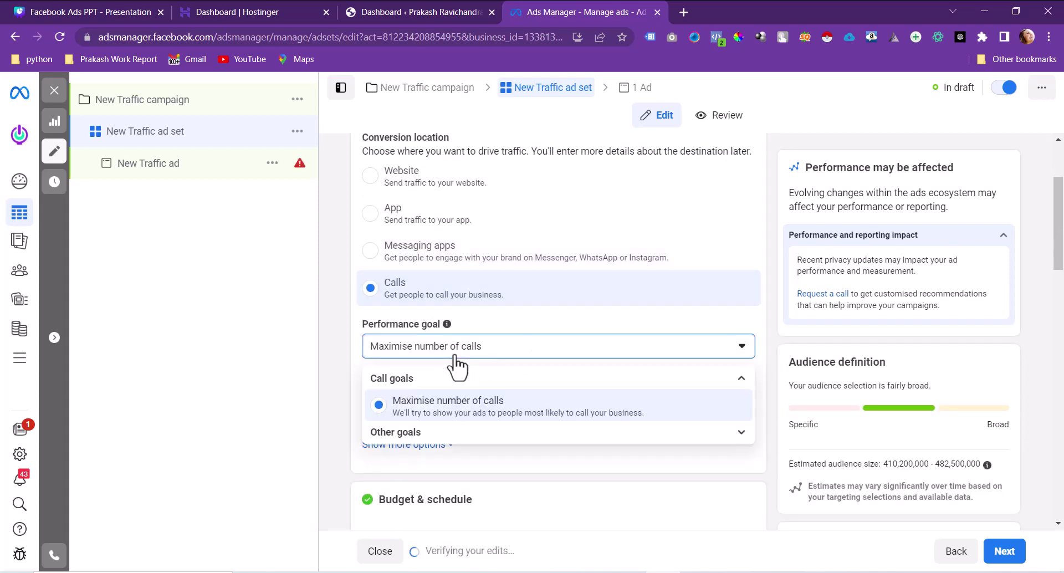
left_click(123, 167)
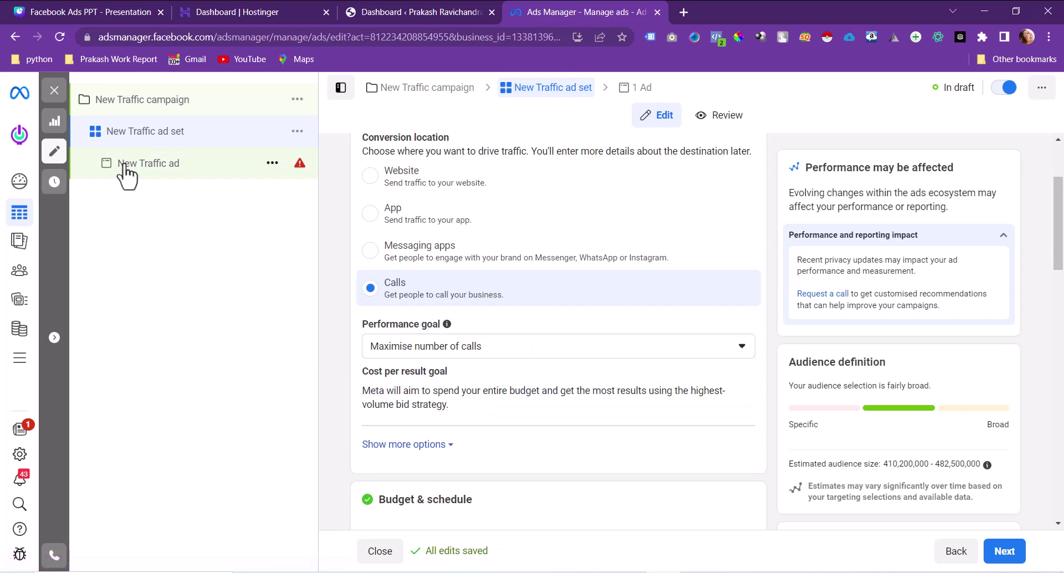
Step: Set the ad's call country code to India +91 and enter the call-now phone number
scroll(543, 388, "down", 15)
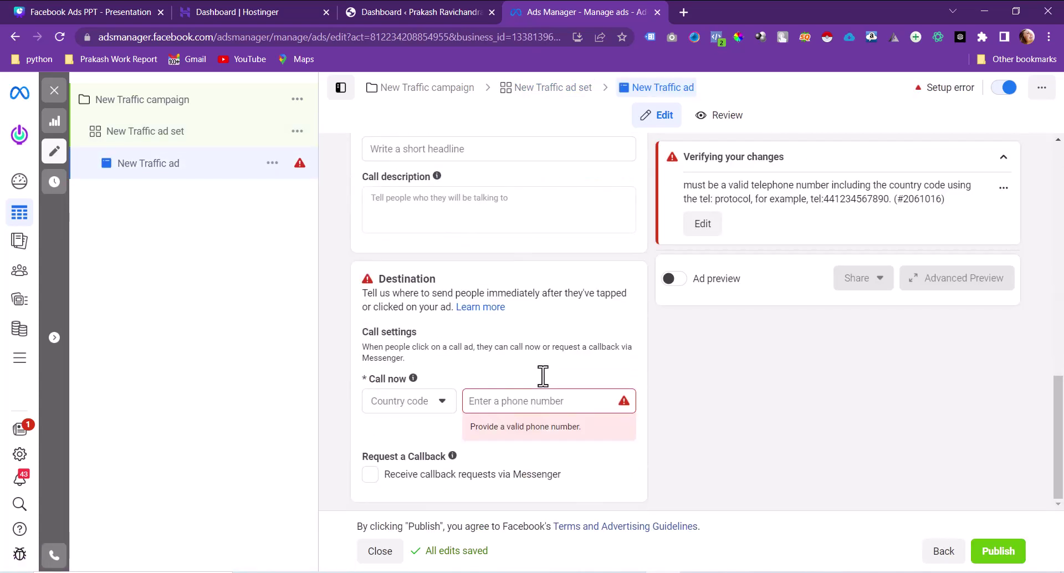
left_click(412, 408)
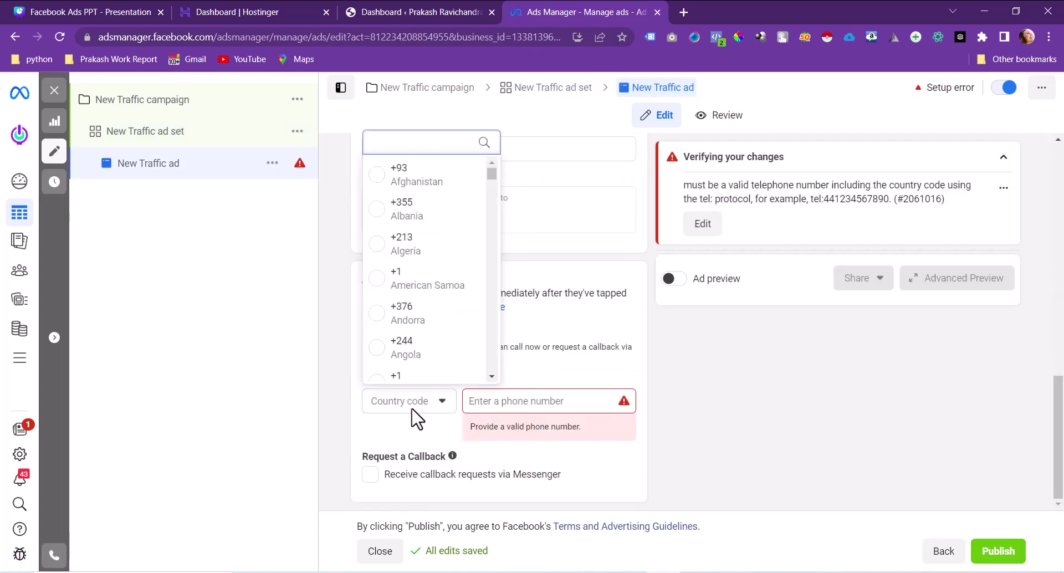
type("ind")
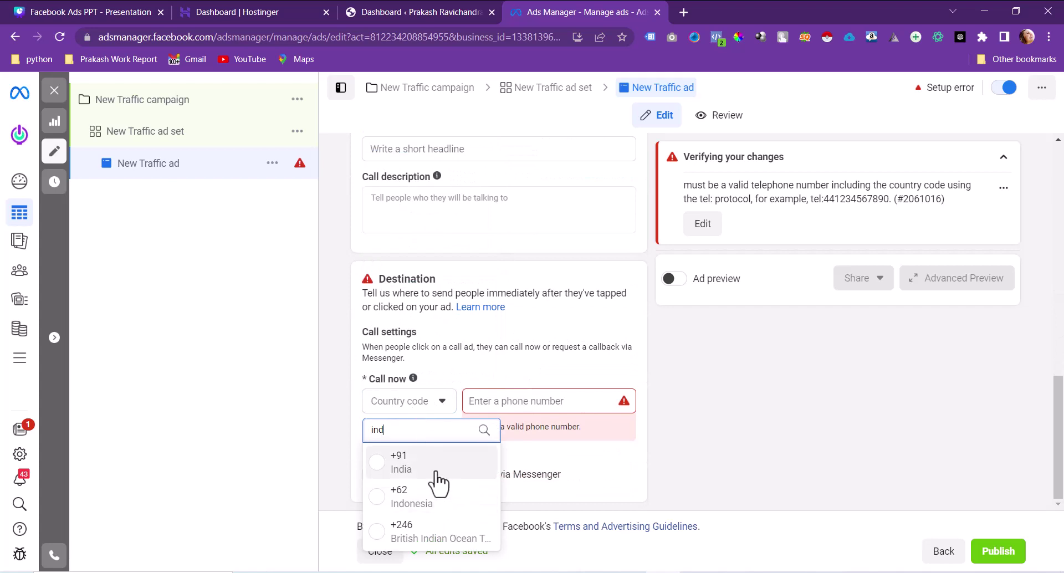
left_click(433, 466)
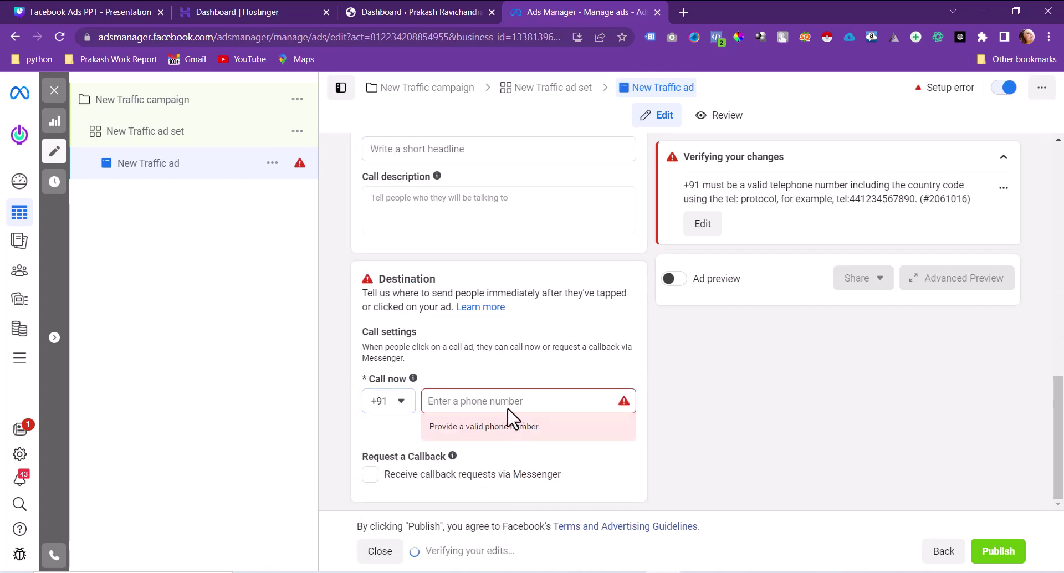
left_click(509, 401)
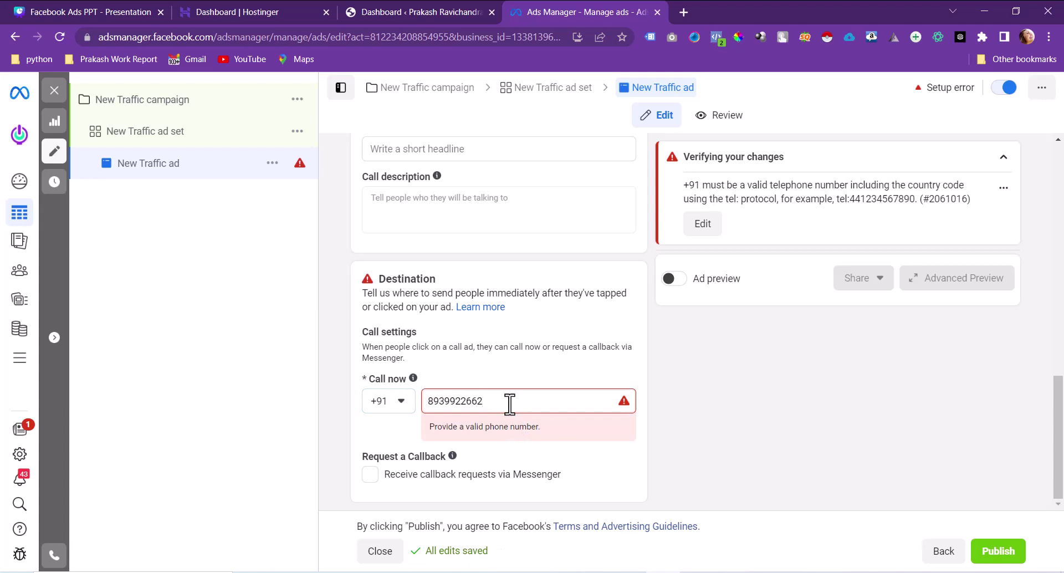
left_click(531, 342)
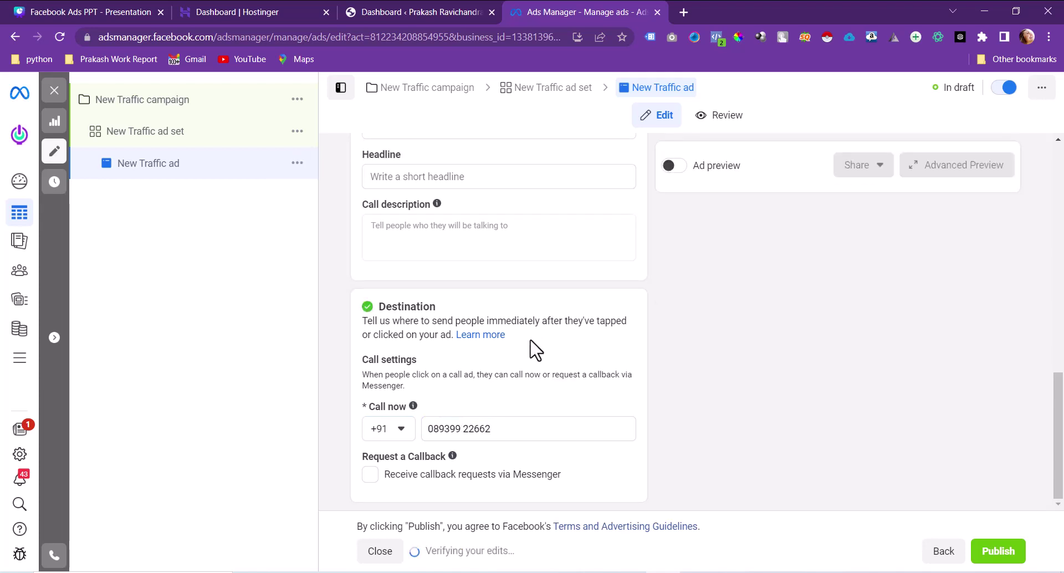
left_click(167, 145)
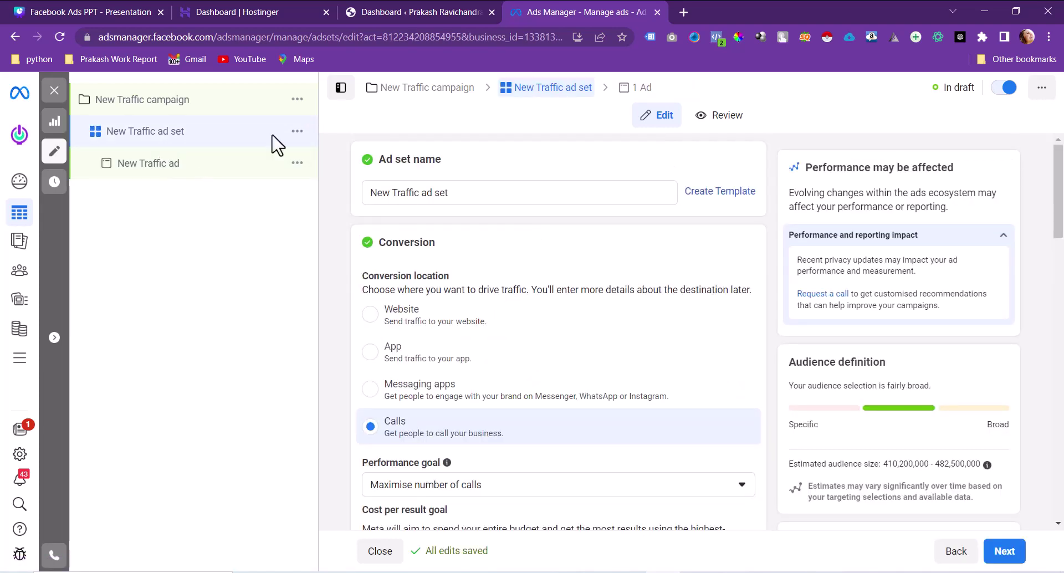
Step: In the New Traffic campaign's details, change the objective to Engagement and confirm the switch
left_click(173, 108)
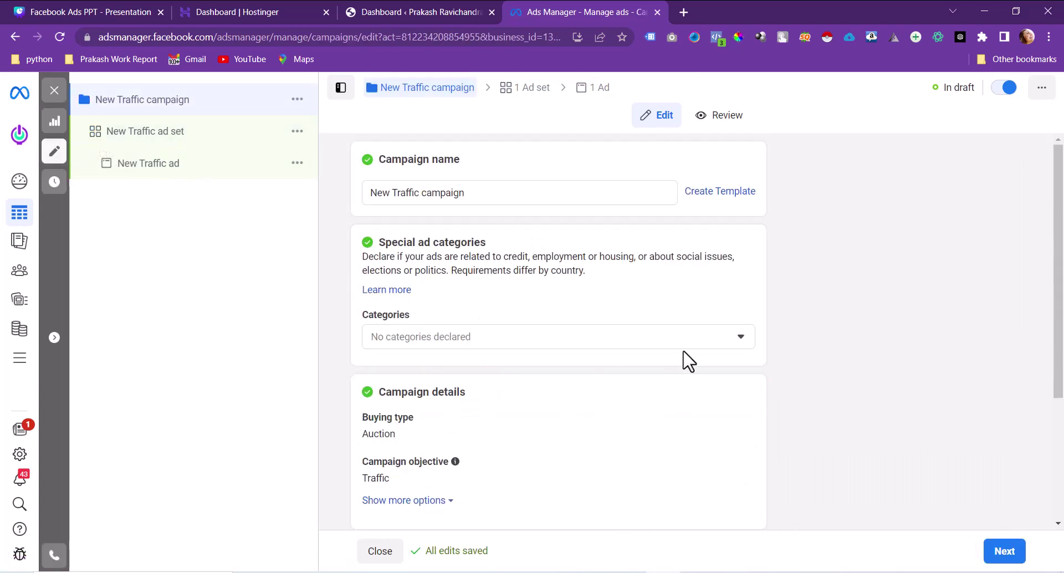
scroll(685, 360, "down", 3)
left_click(439, 313)
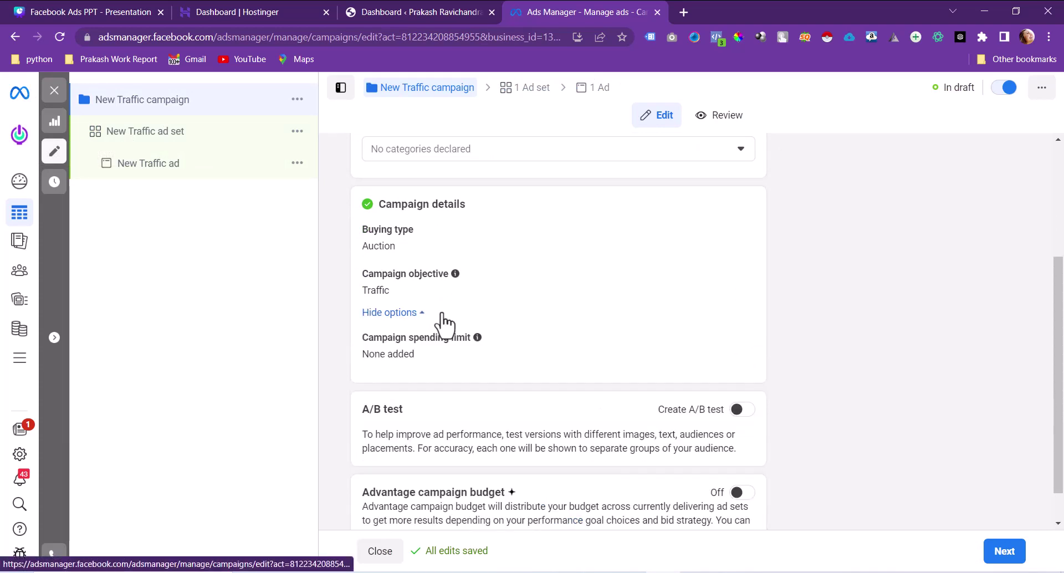
left_click(735, 274)
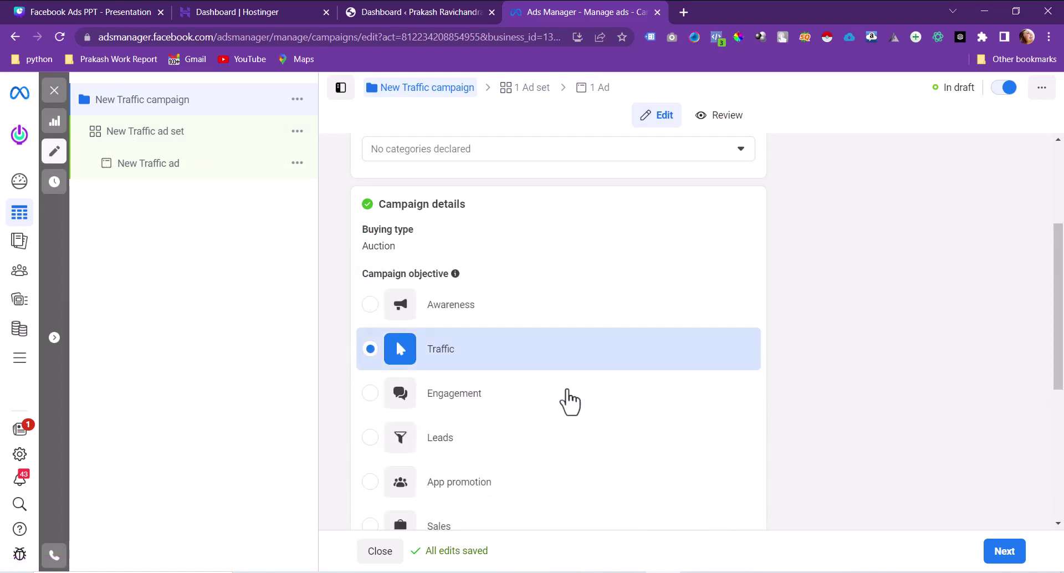
left_click(453, 394)
left_click(698, 323)
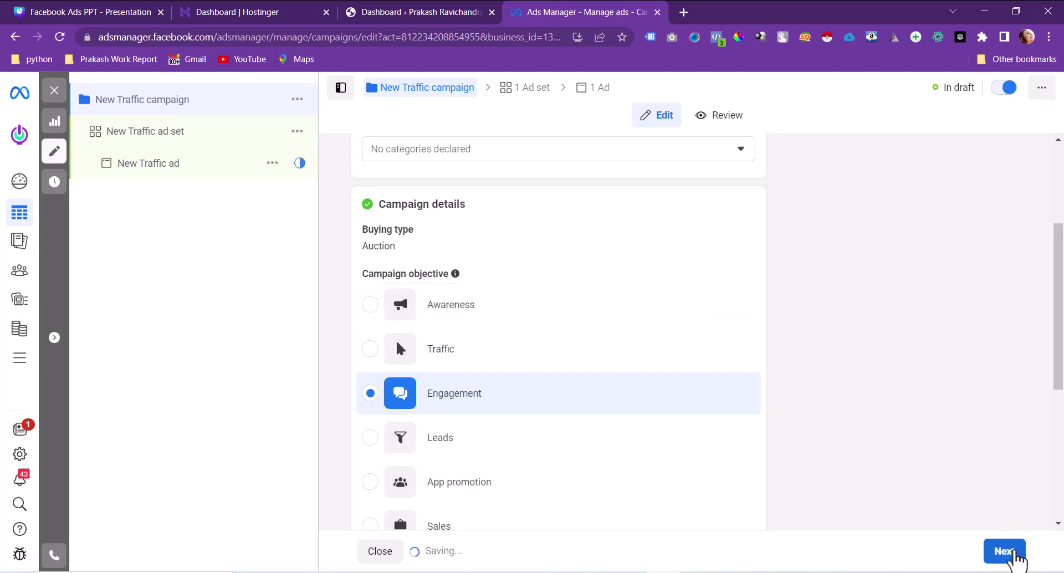
left_click(1010, 553)
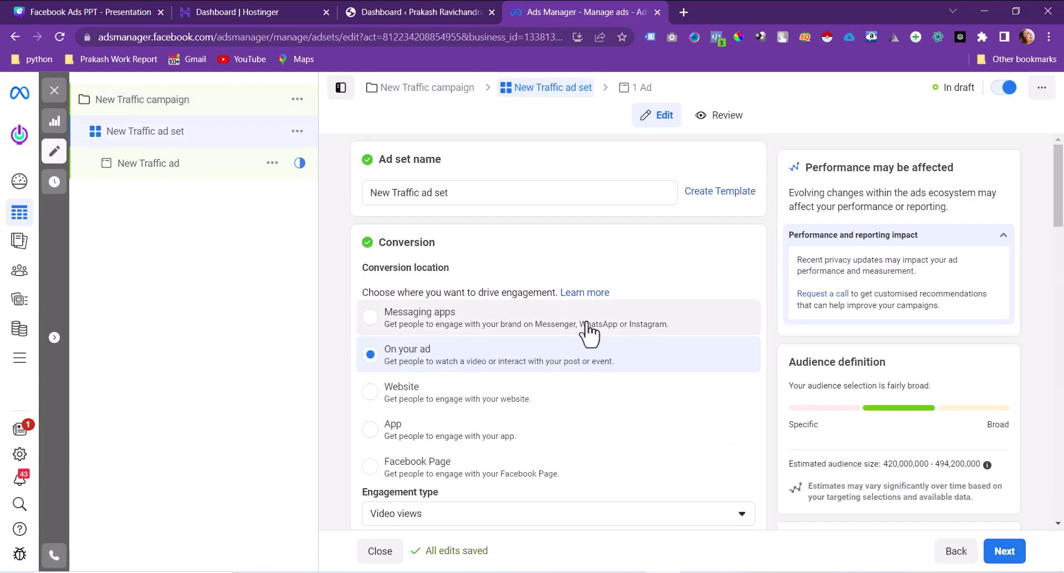
Step: Select Facebook Page as the Engagement ad set's conversion location, targeting Page likes for Digi Techion
scroll(555, 303, "down", 1)
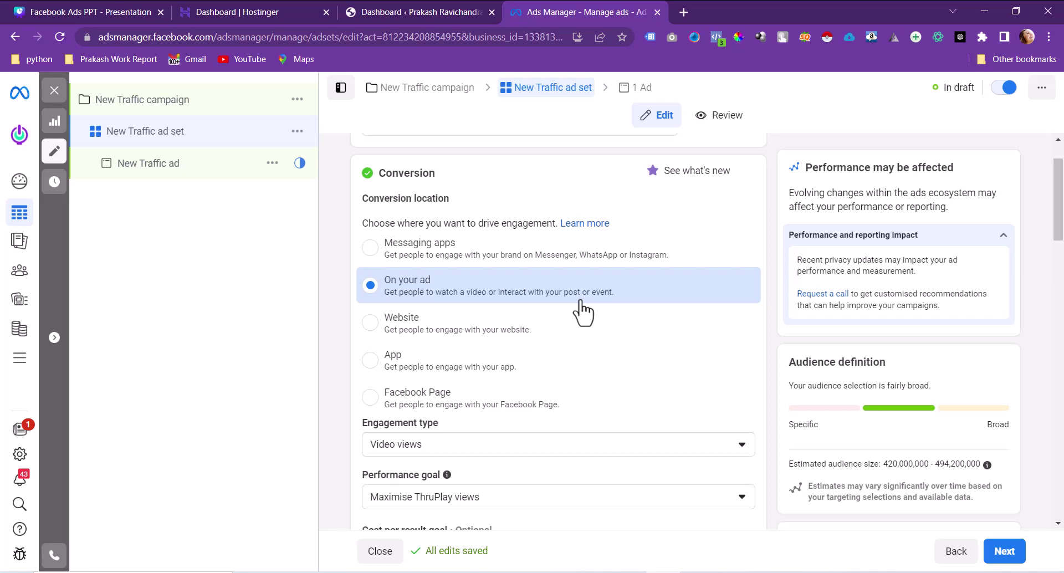
left_click(499, 332)
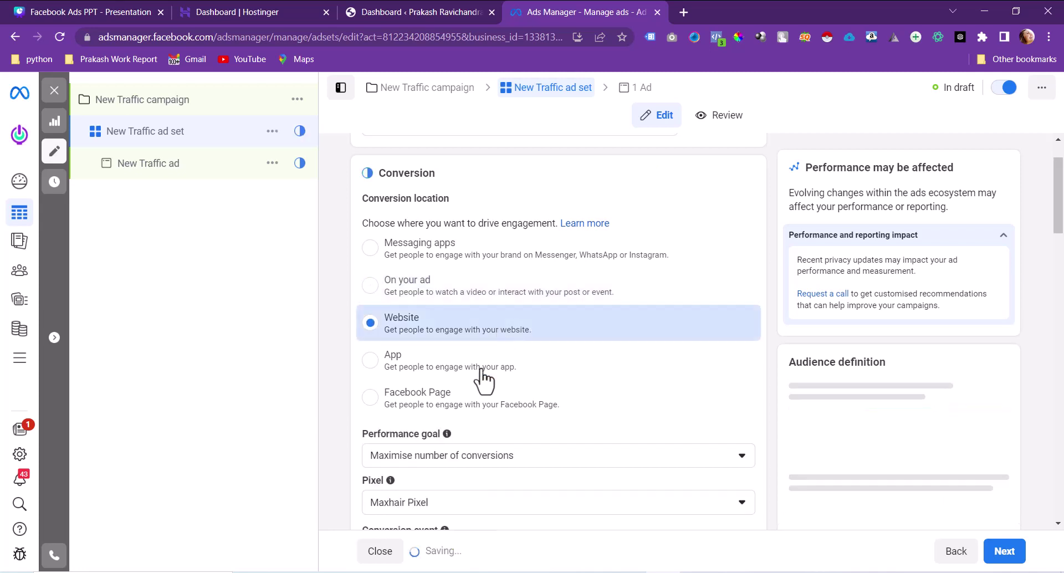
left_click(472, 415)
scroll(473, 413, "down", 3)
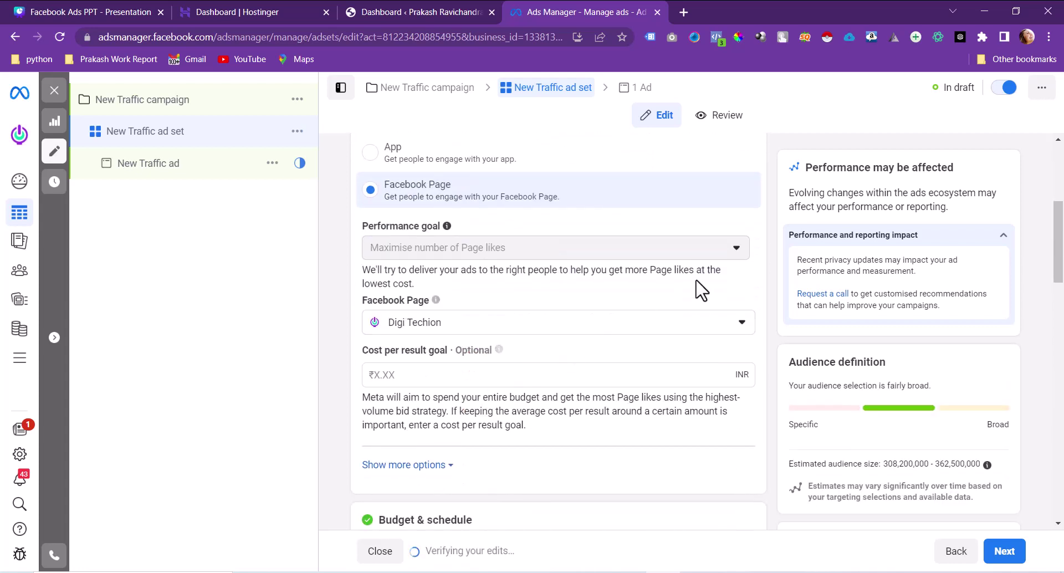
scroll(501, 249, "up", 3)
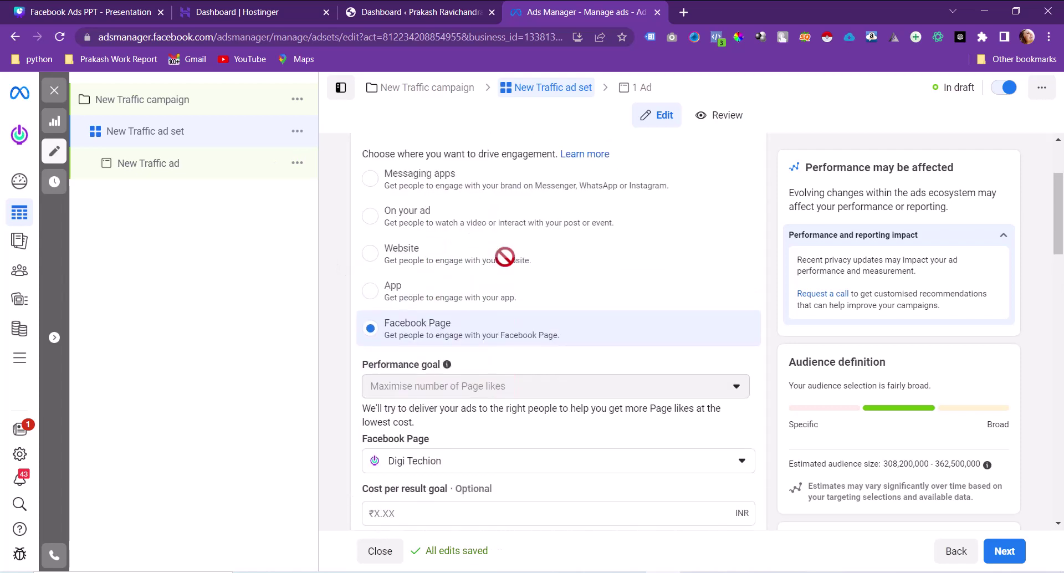